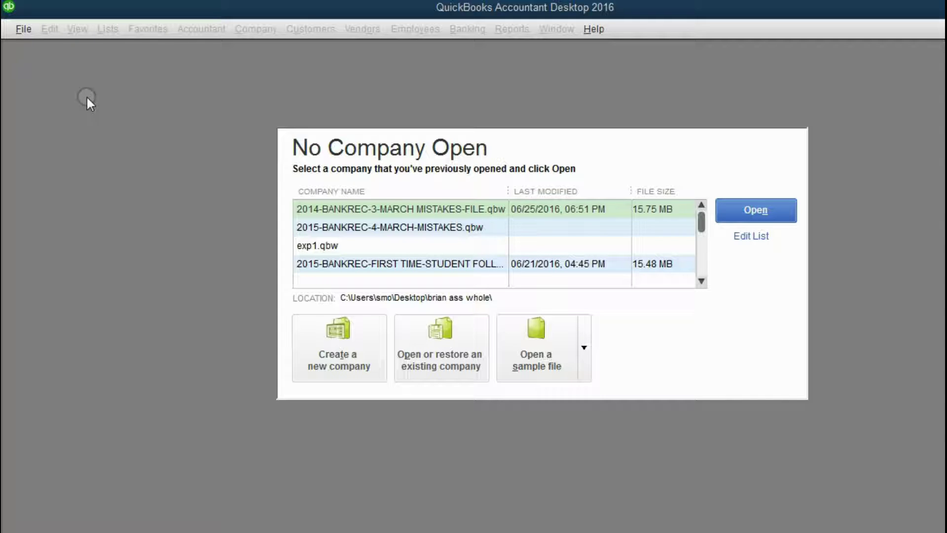
- Start a new company file with the Express Start setup
left_click(24, 31)
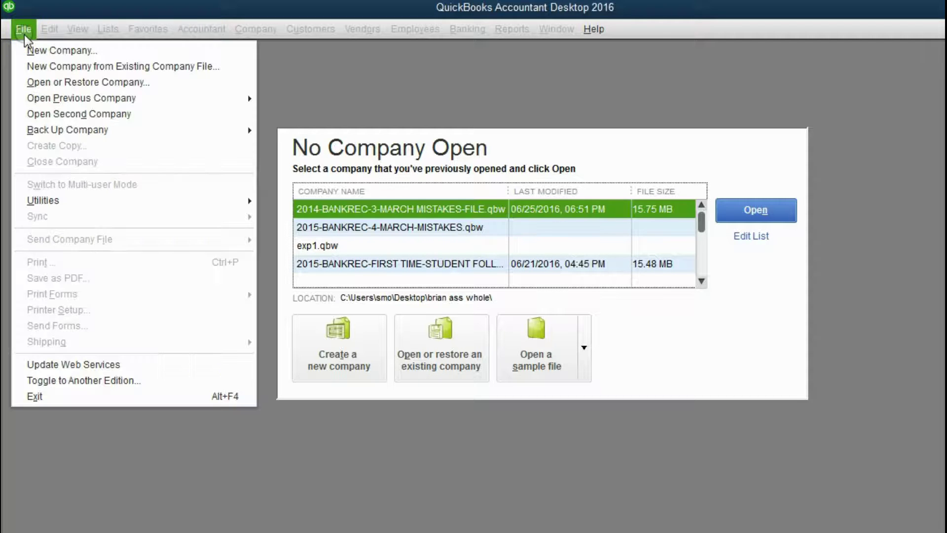
left_click(24, 31)
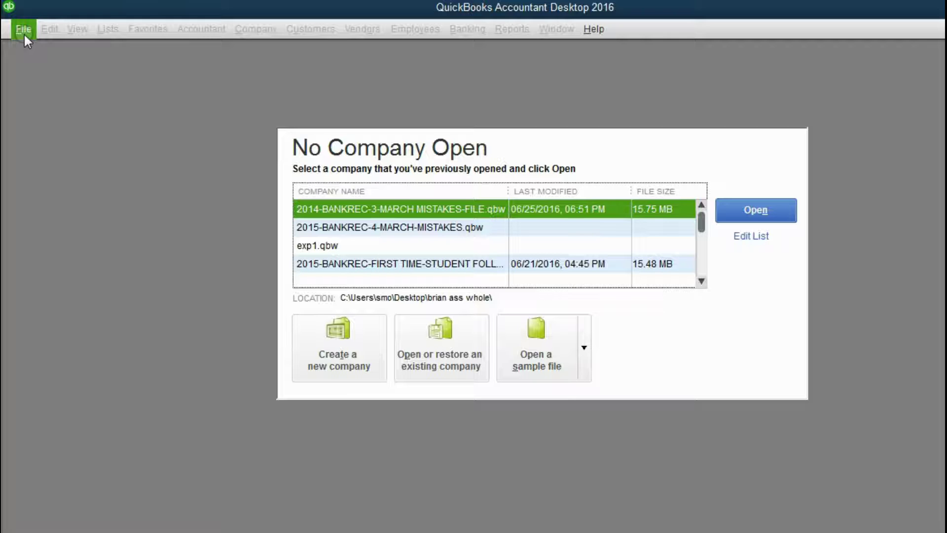
left_click(24, 33)
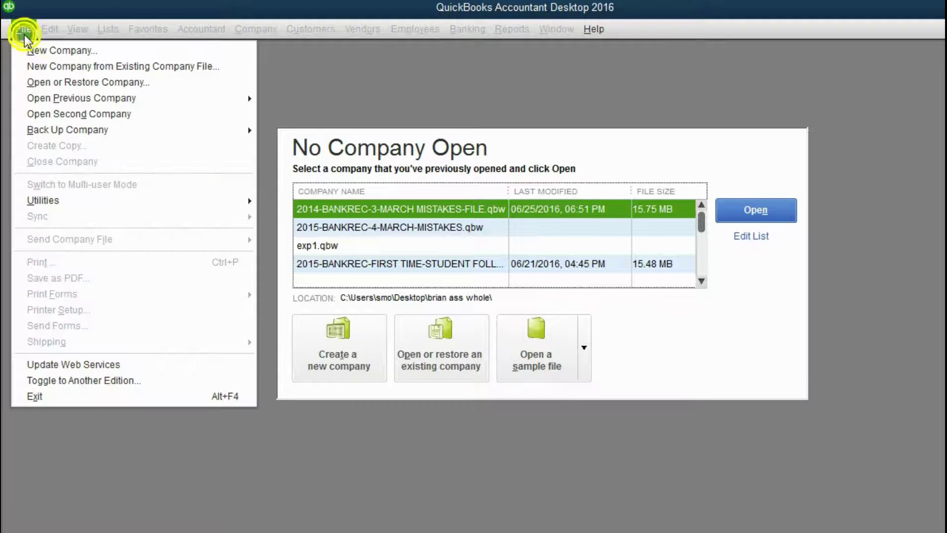
left_click(46, 53)
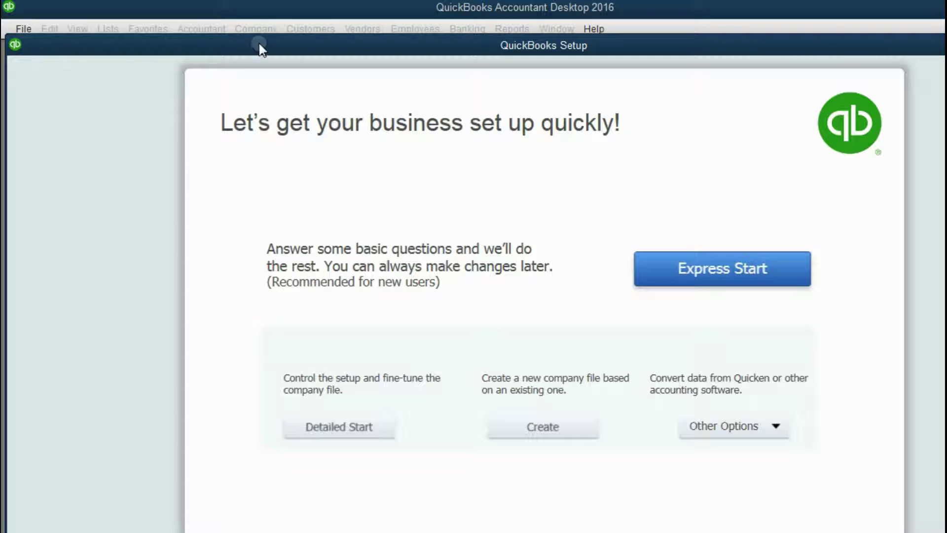
left_click_drag(259, 44, 178, 43)
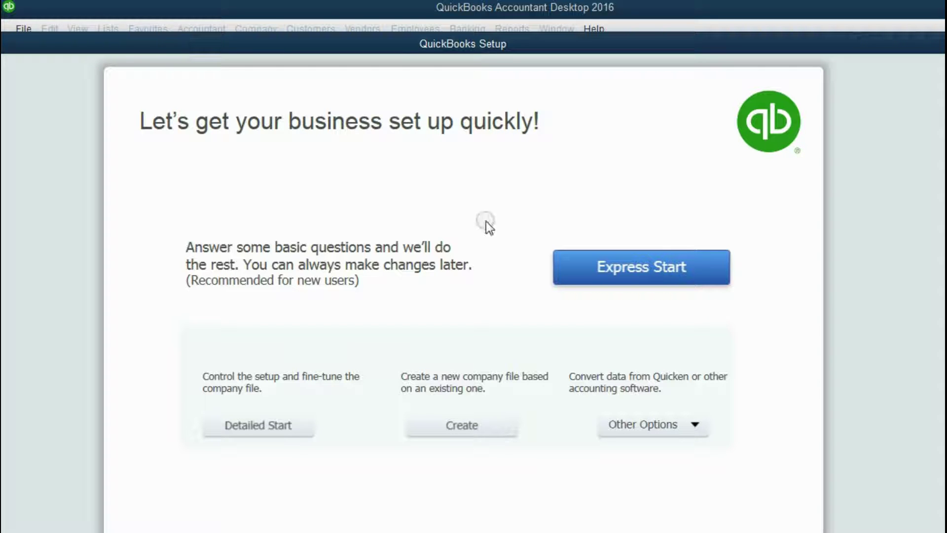
left_click(596, 269)
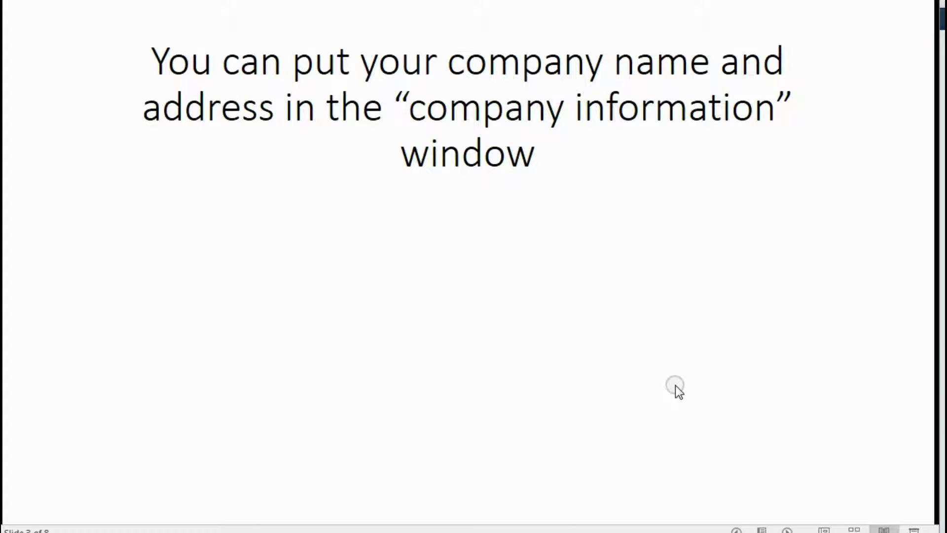
left_click(787, 530)
left_click(787, 529)
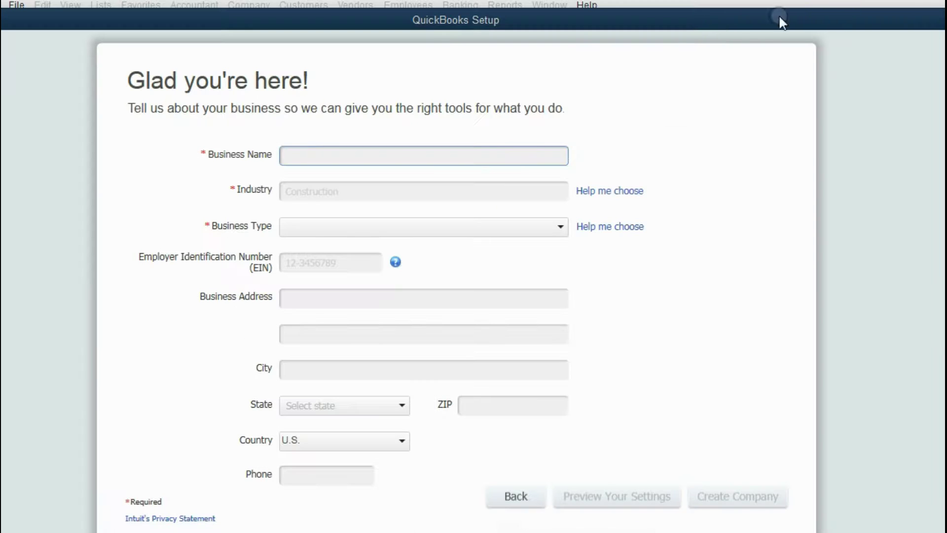
- Enter HOLDEN VIDEO CO as the business name in the company setup form
left_click(379, 157)
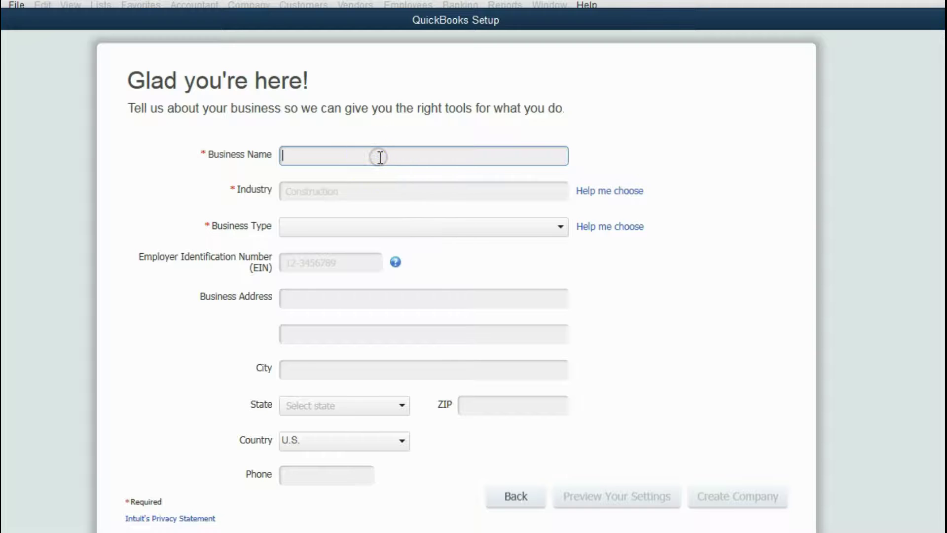
type("HOLDEN ")
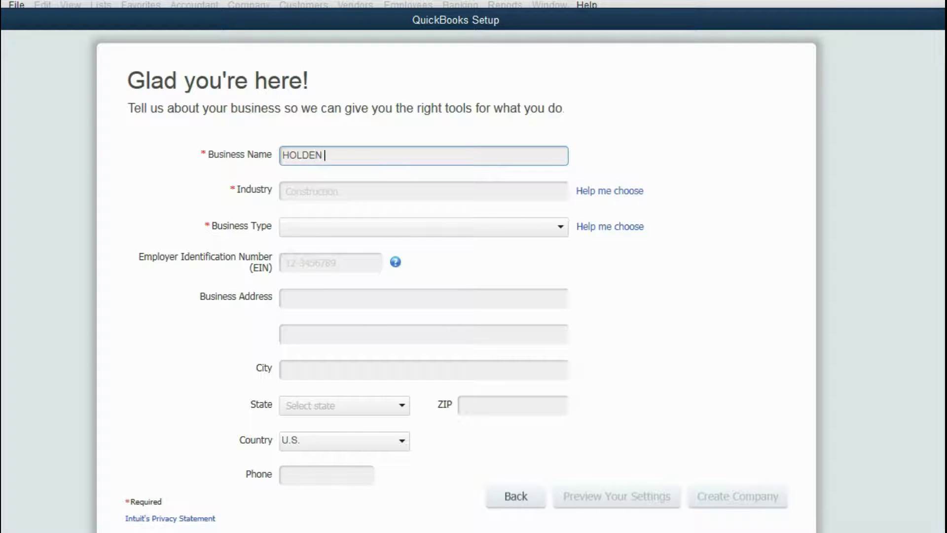
type("VIDEO CO")
- Choose Other/None as the industry and Other / None as the business type for the company
left_click(610, 193)
left_click_drag(447, 258, 450, 359)
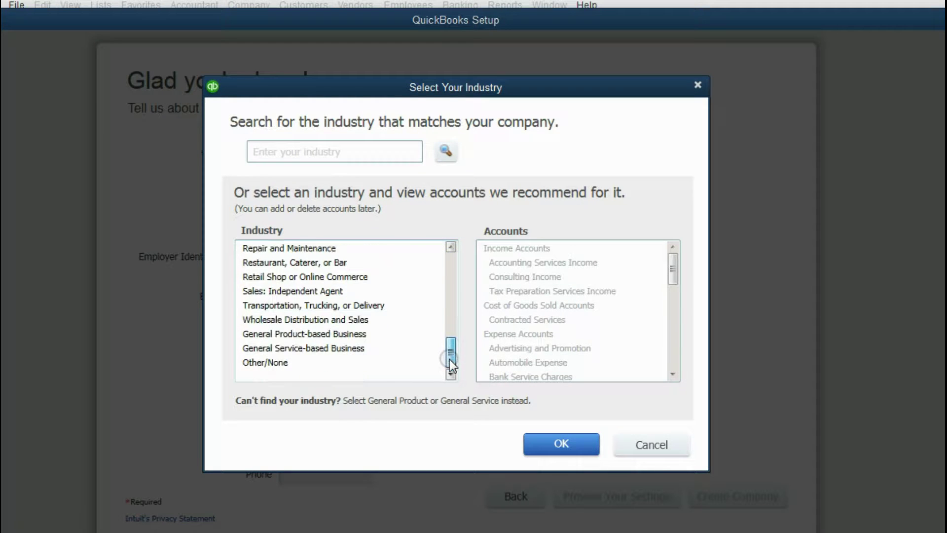
left_click(330, 361)
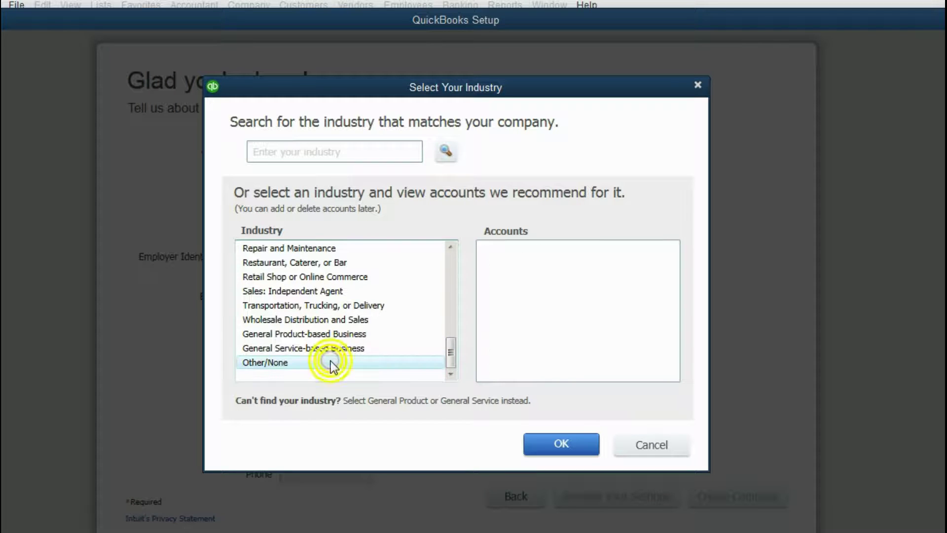
left_click(543, 439)
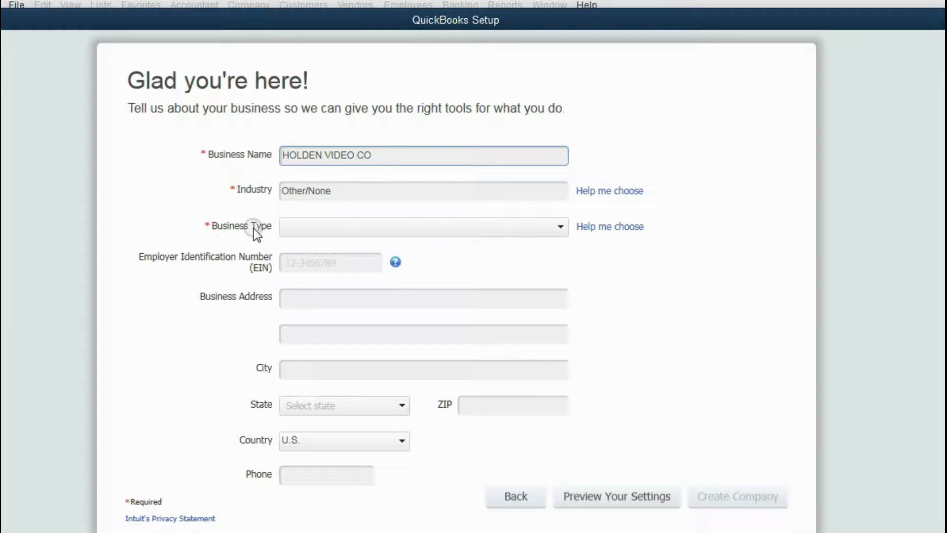
left_click(324, 232)
left_click(603, 228)
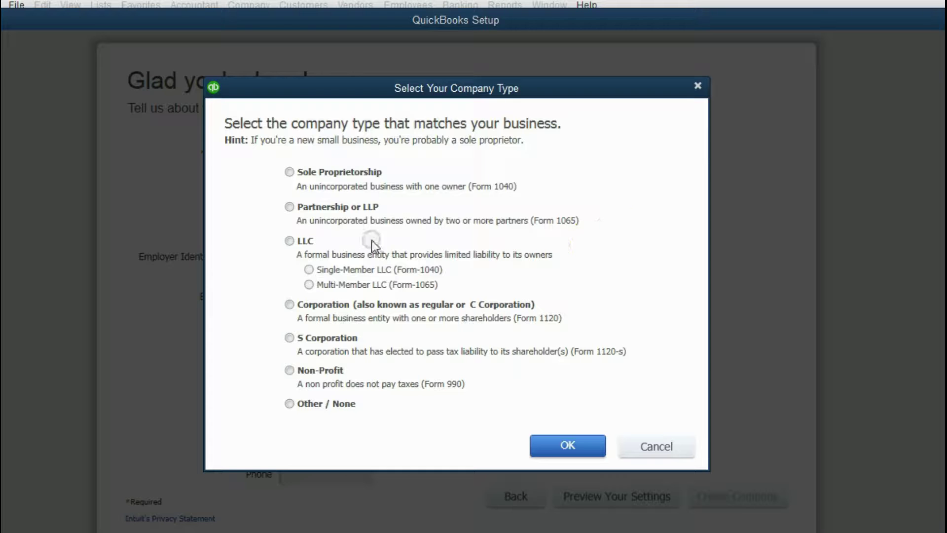
left_click(331, 404)
left_click(581, 445)
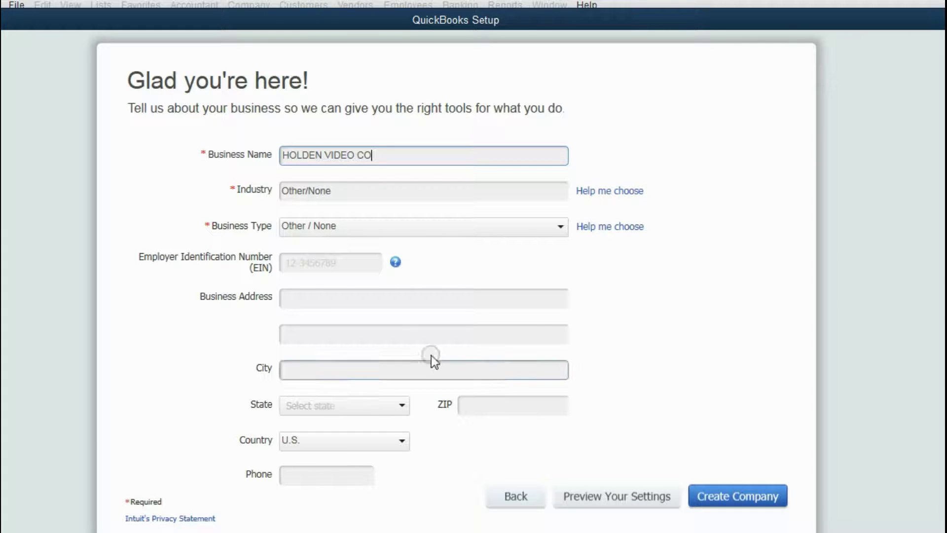
- Fill in the business address and city with placeholder text
left_click(367, 301)
type("3409820984049802")
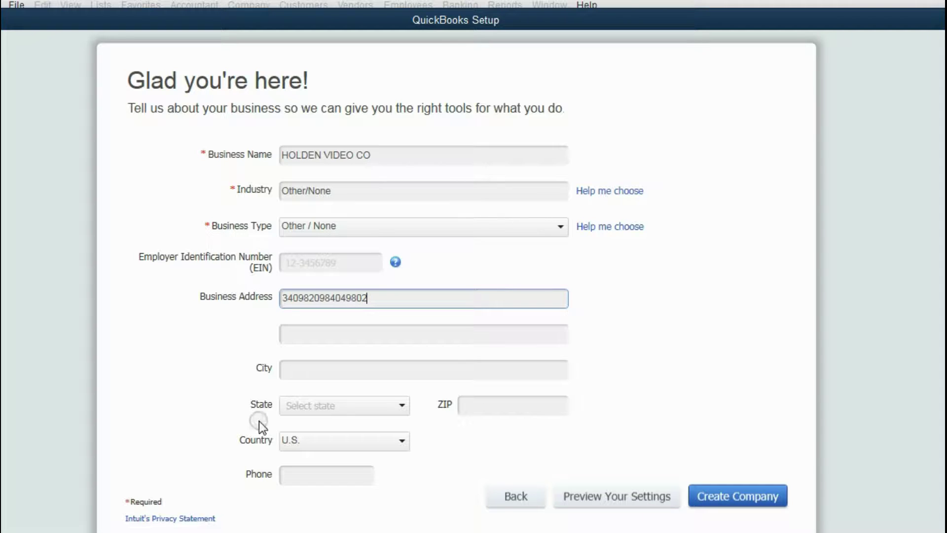
left_click(307, 375)
type("VCXXCXVCXXCV")
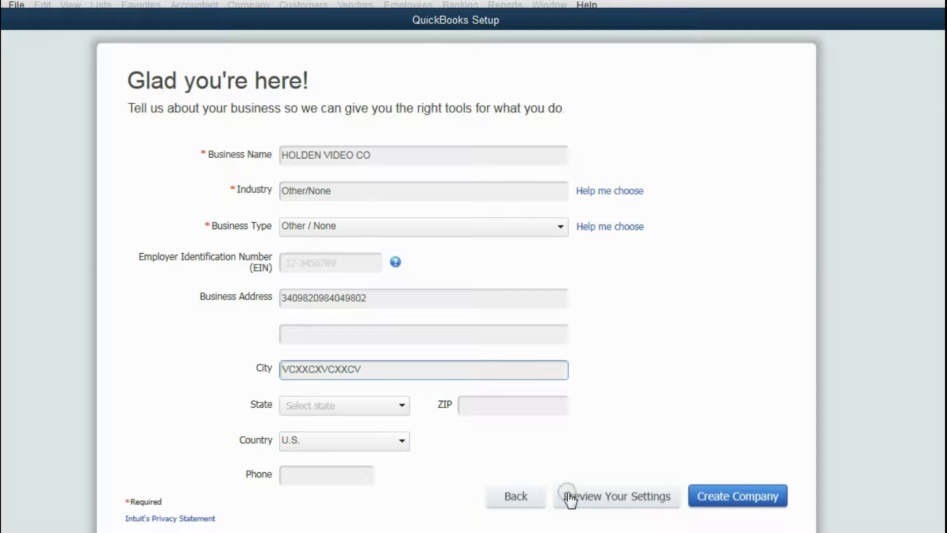
- Create the company and close the setup window without adding people, products or bank accounts
left_click(715, 500)
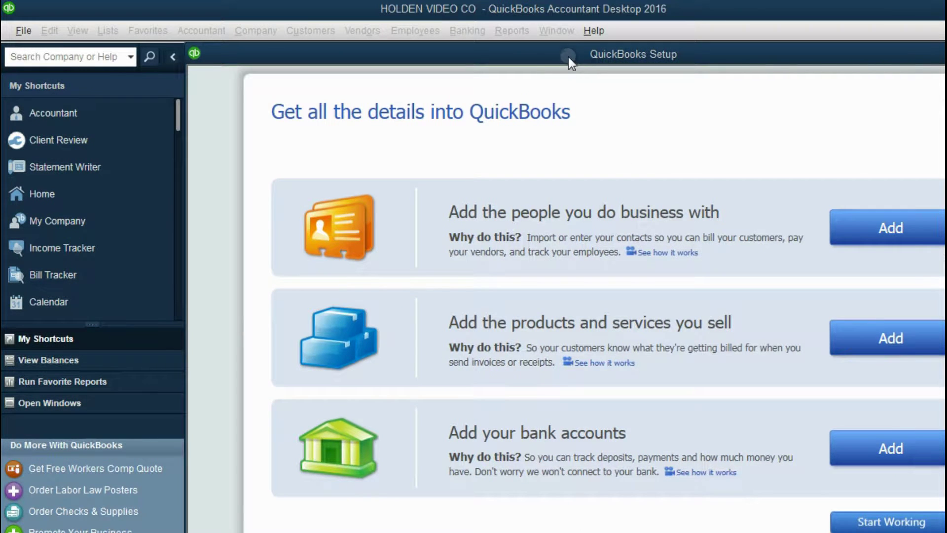
left_click_drag(568, 57, 411, 64)
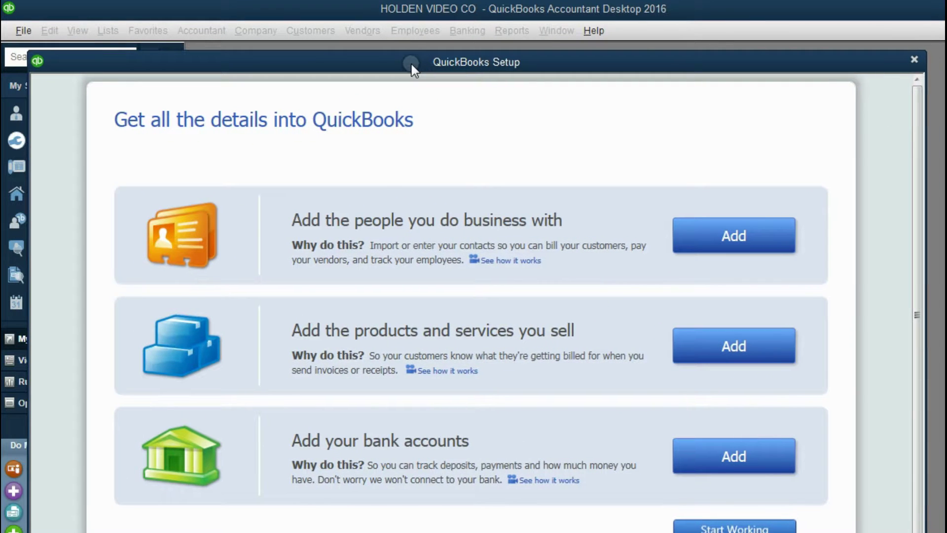
left_click(913, 60)
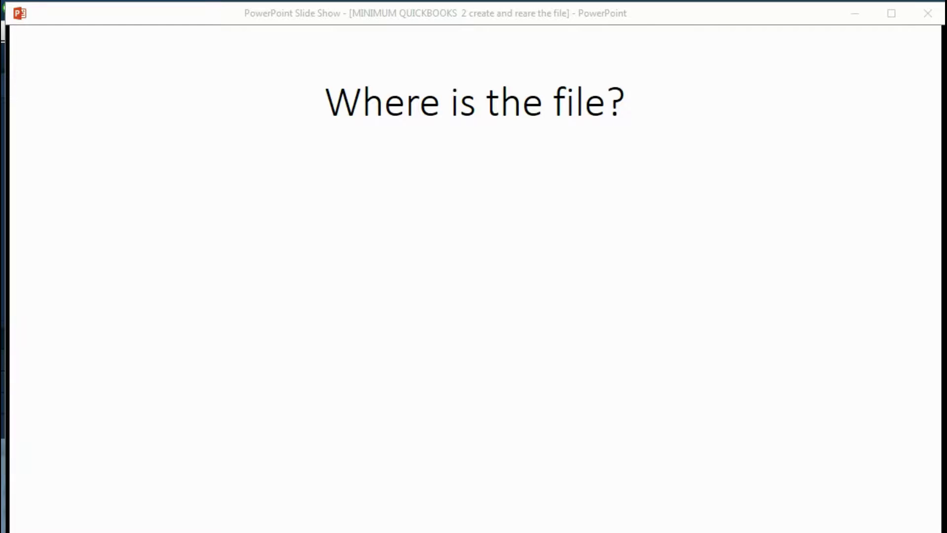
key("alt+Tab")
key("Right")
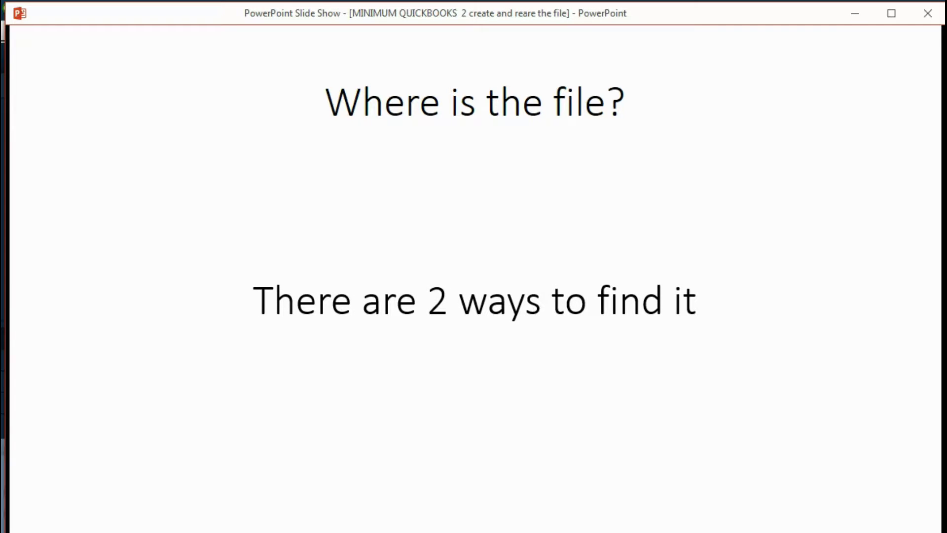
key("Right")
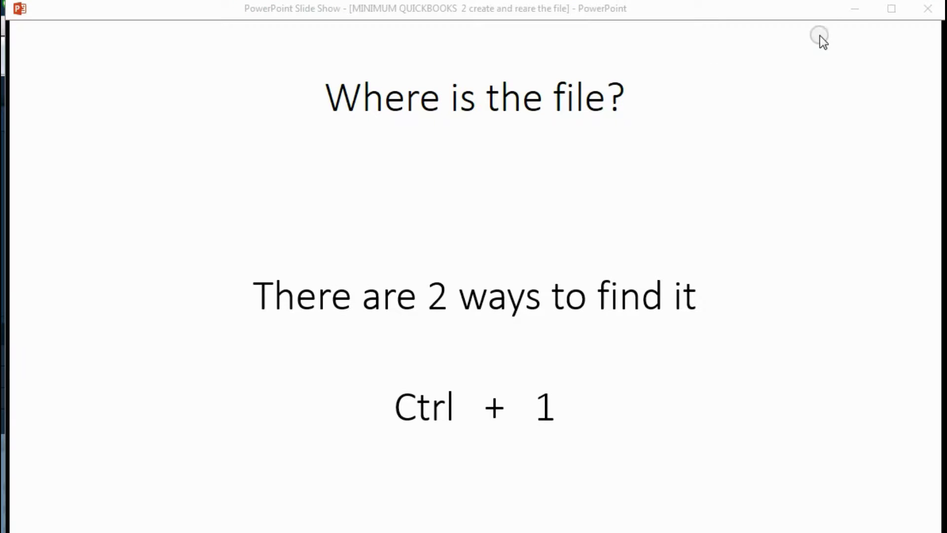
- Return to QuickBooks and examine the company file's location path in the Product Information window
left_click(851, 10)
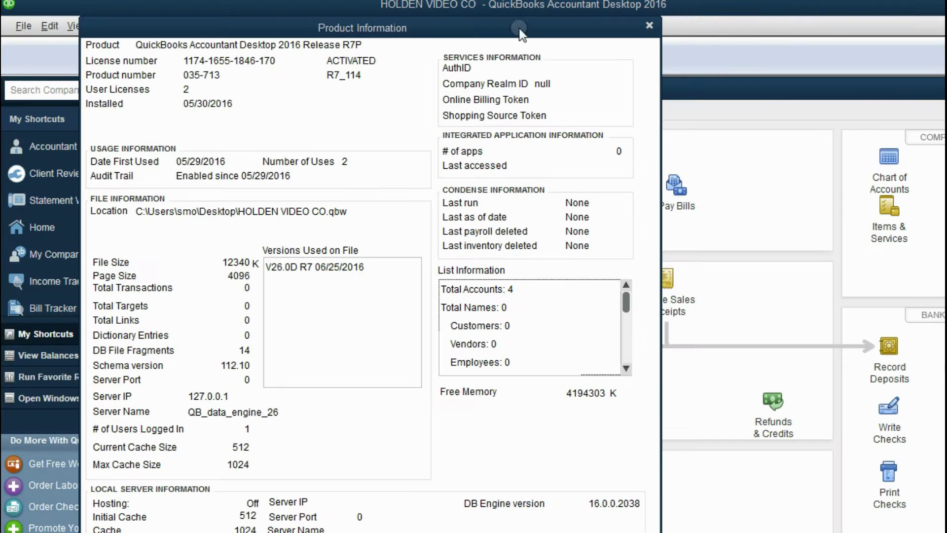
left_click_drag(541, 25, 512, 17)
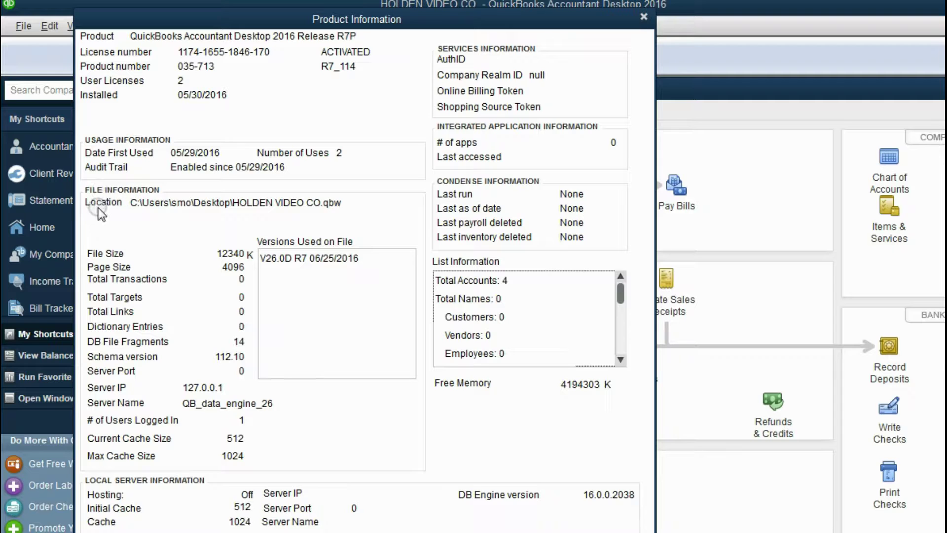
left_click_drag(130, 203, 346, 203)
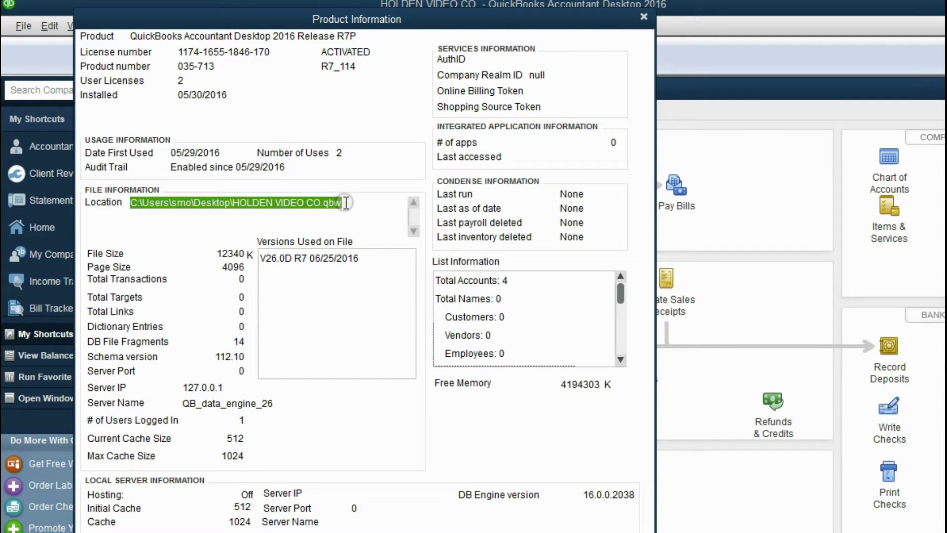
left_click(224, 206)
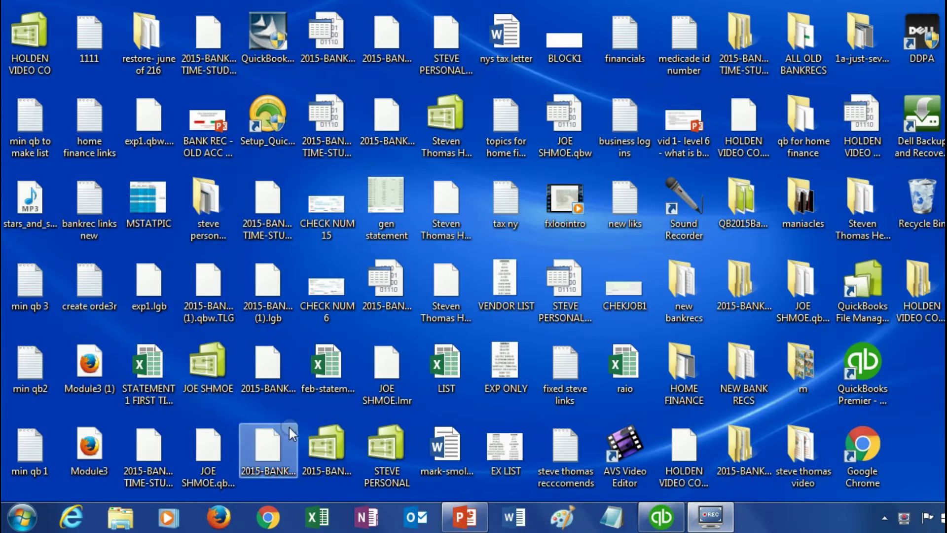
- Search the computer from Windows for files named HOLDEN
left_click(24, 525)
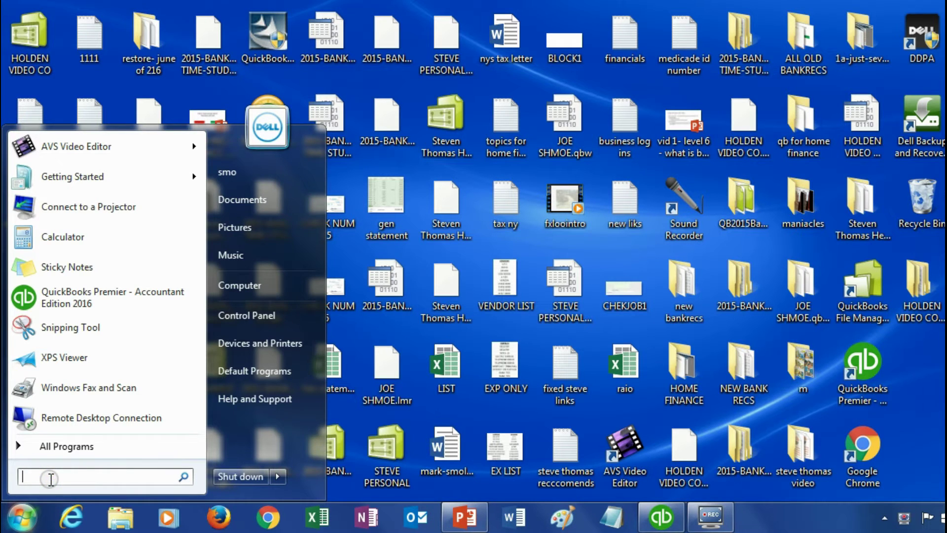
type("HOLDEN")
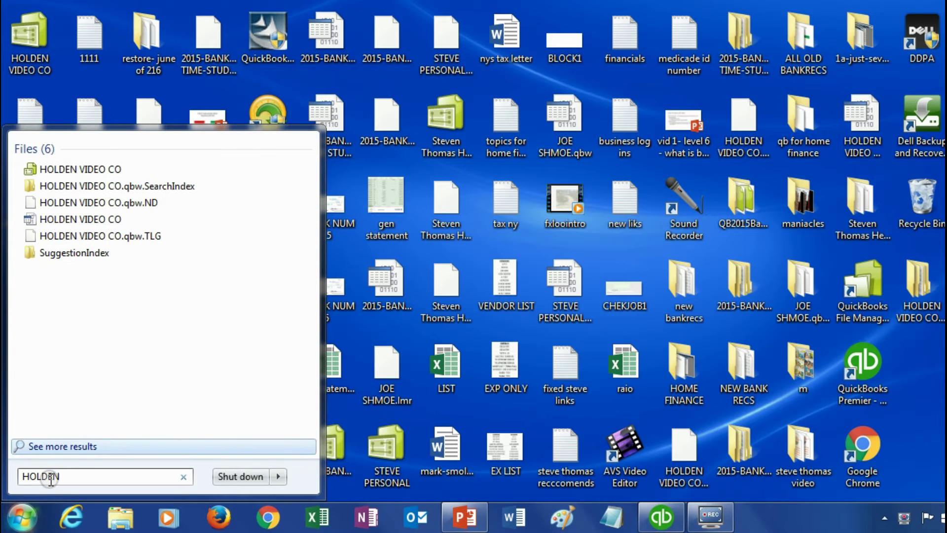